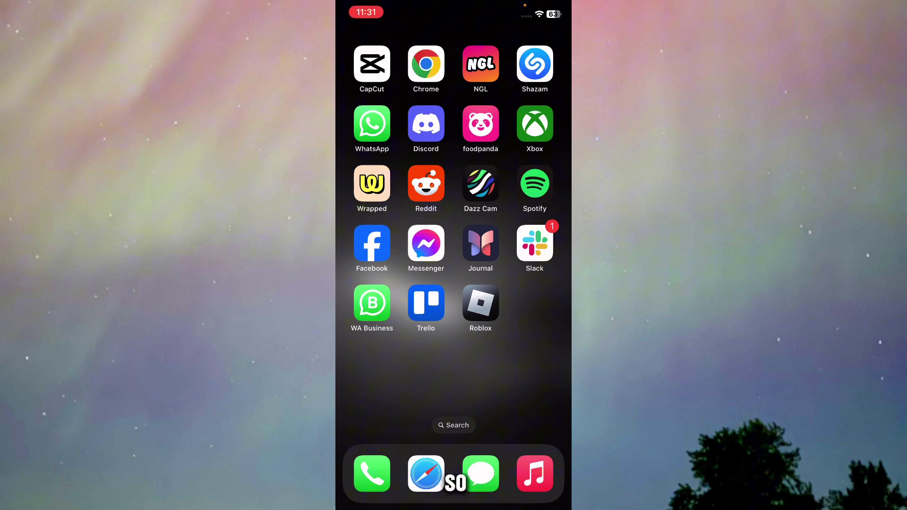
Step: Launch WhatsApp from the iOS Home Screen to show the chat list
left_click(371, 123)
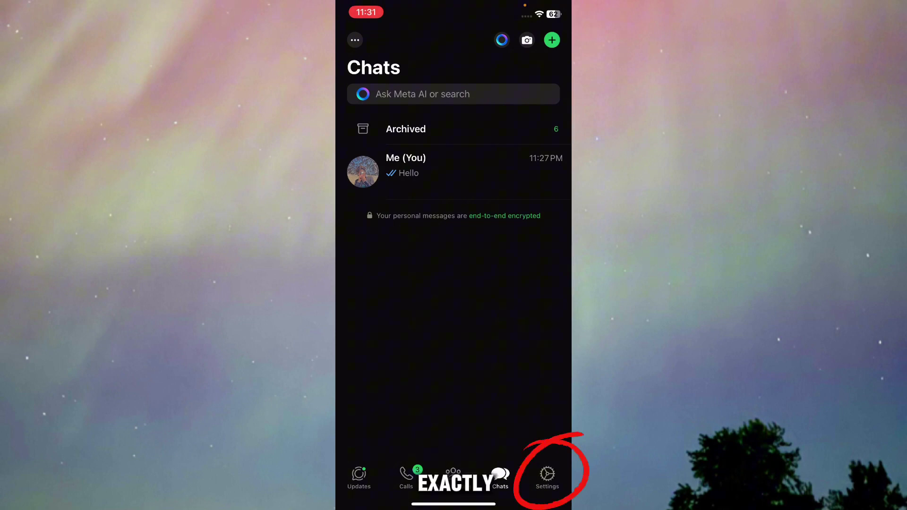
Step: Go to WhatsApp Settings and open the Privacy page
left_click(547, 478)
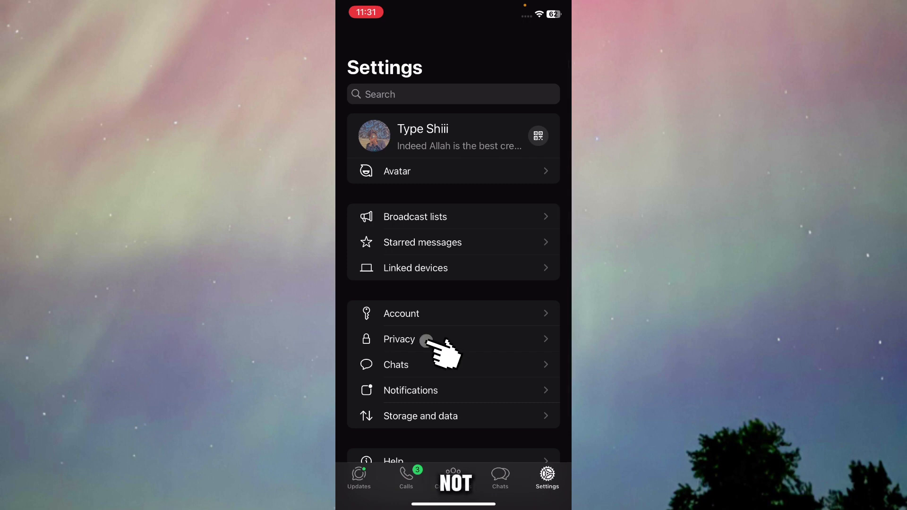
left_click(426, 339)
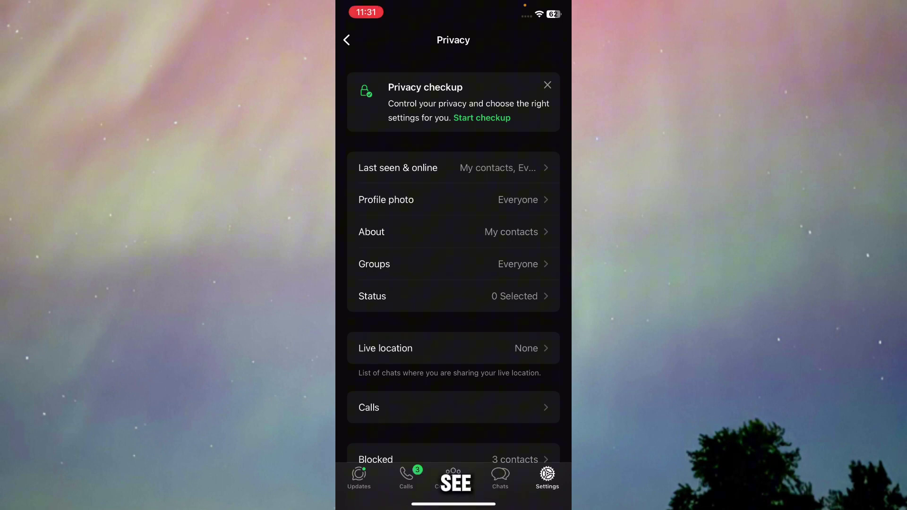
Step: Set 'Who can see my last seen' to Everyone, keeping online visible to Everyone
left_click(398, 167)
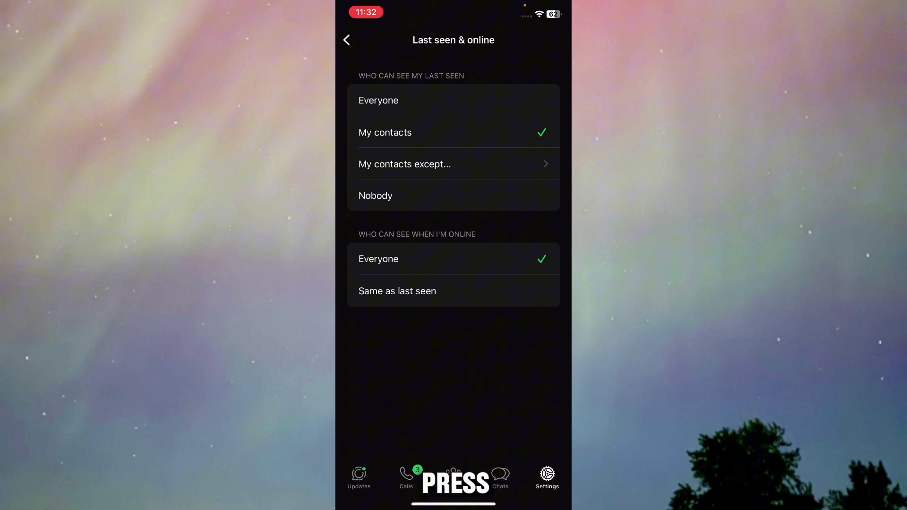
left_click(379, 100)
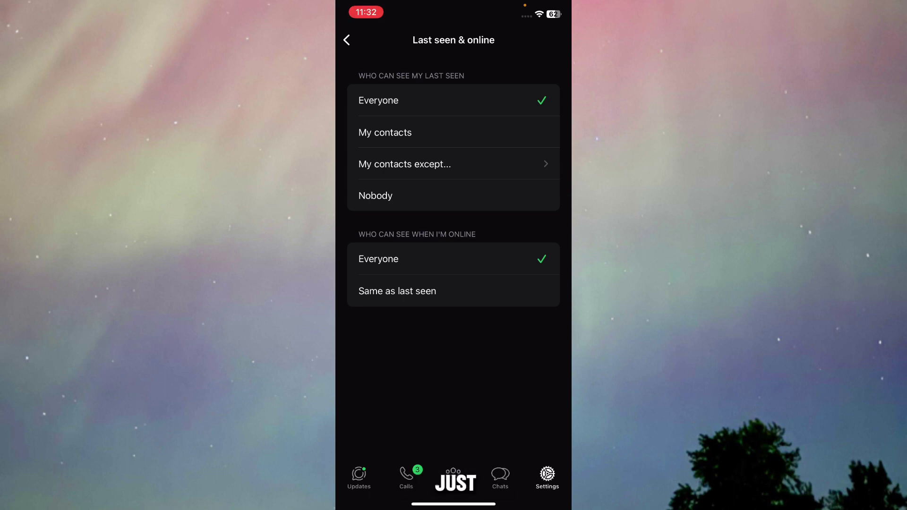
Step: Return to Privacy and toggle Read receipts off, then back on
left_click(347, 40)
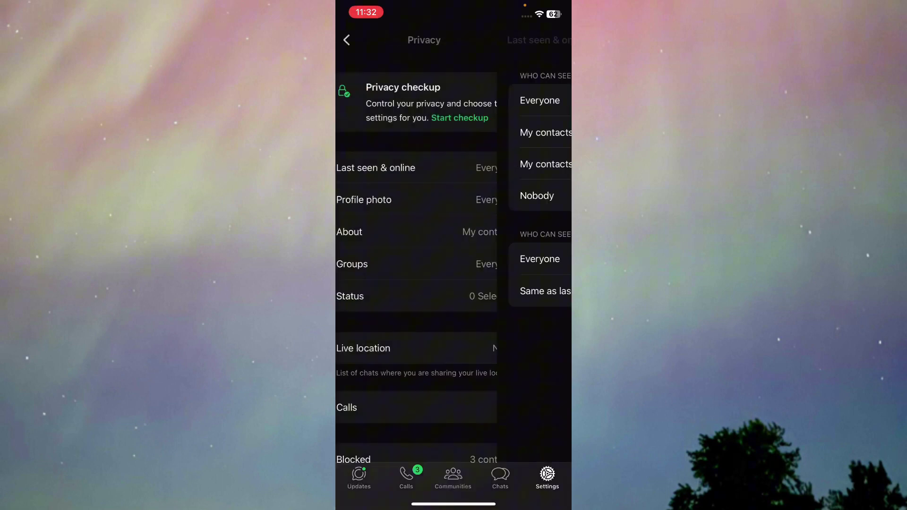
scroll(454, 249, "down", 2)
scroll(454, 260, "down", 4)
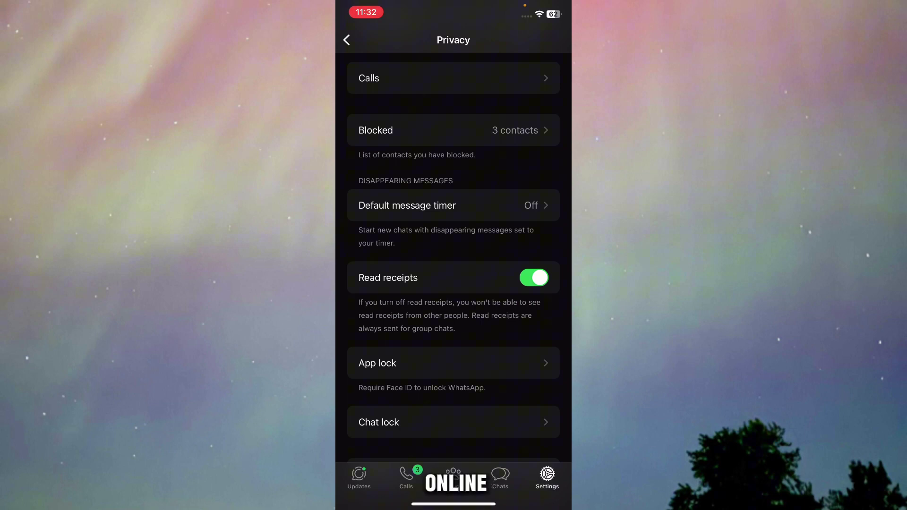
left_click(534, 278)
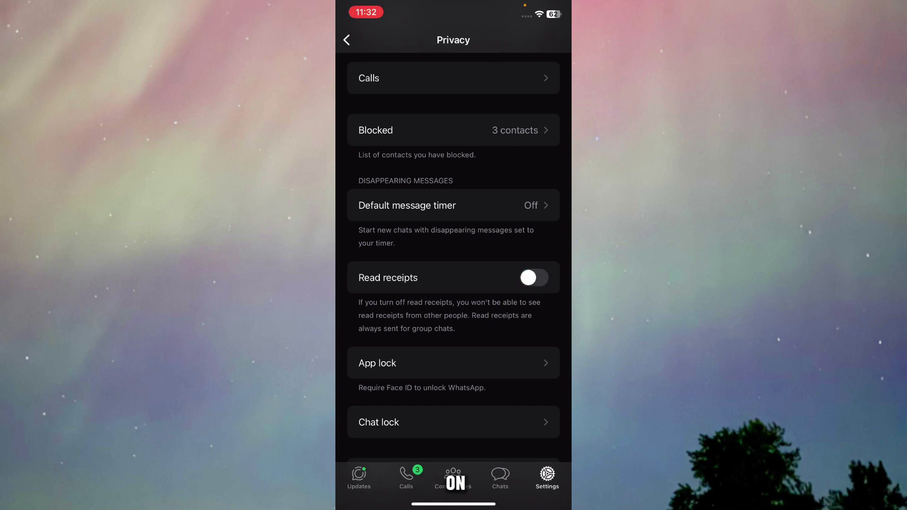
left_click(534, 277)
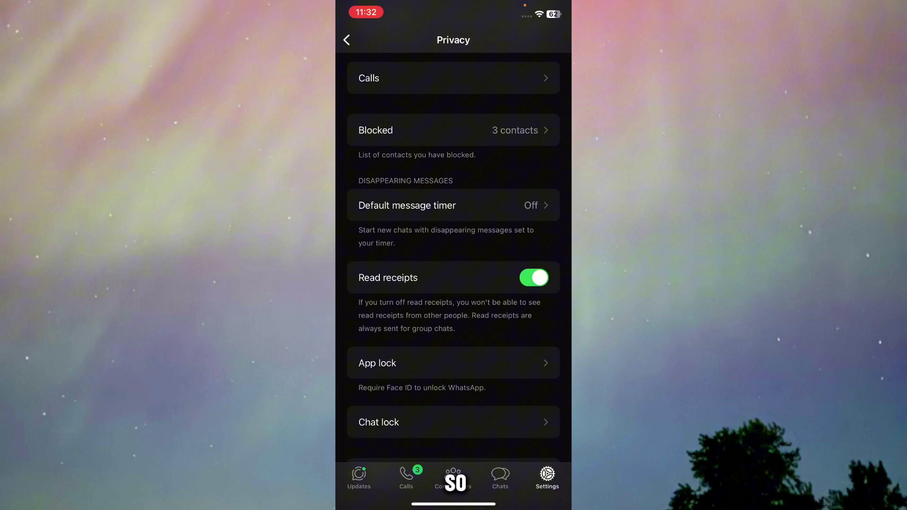
Step: Open the Me (You) chat from the Chats list to see the read Hello message
left_click(501, 478)
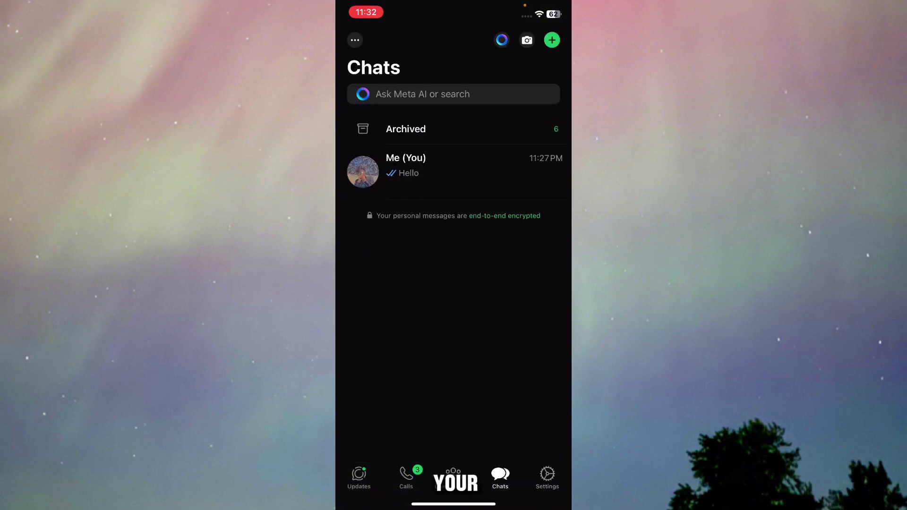
left_click(454, 166)
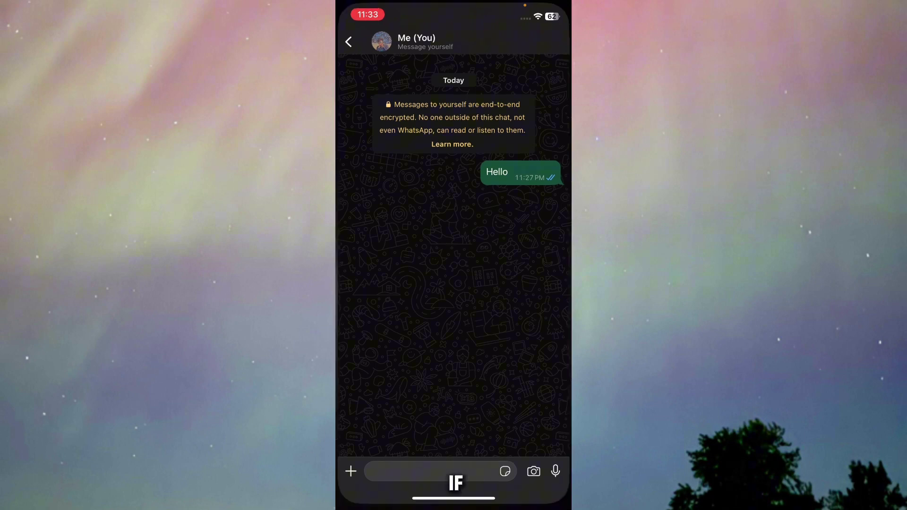
Step: Swipe up to close WhatsApp and return to the iOS Home Screen
left_click_drag(453, 505, 453, 319)
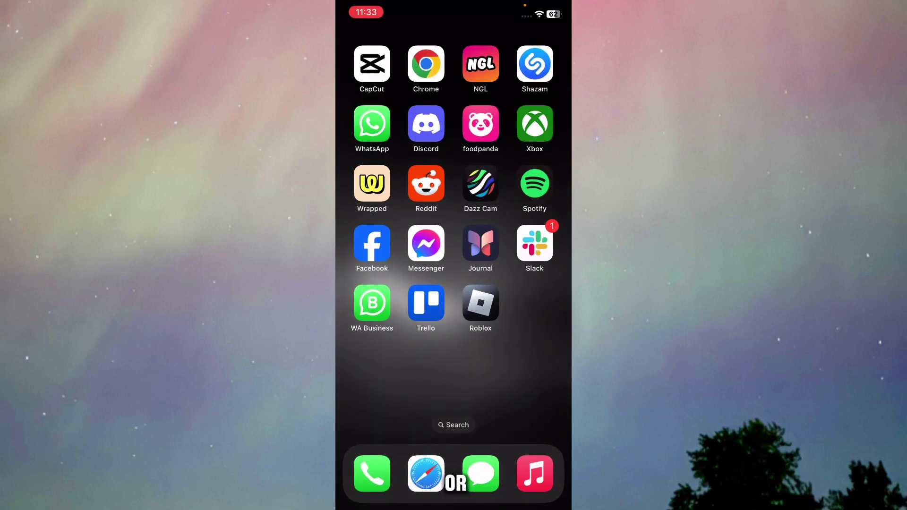